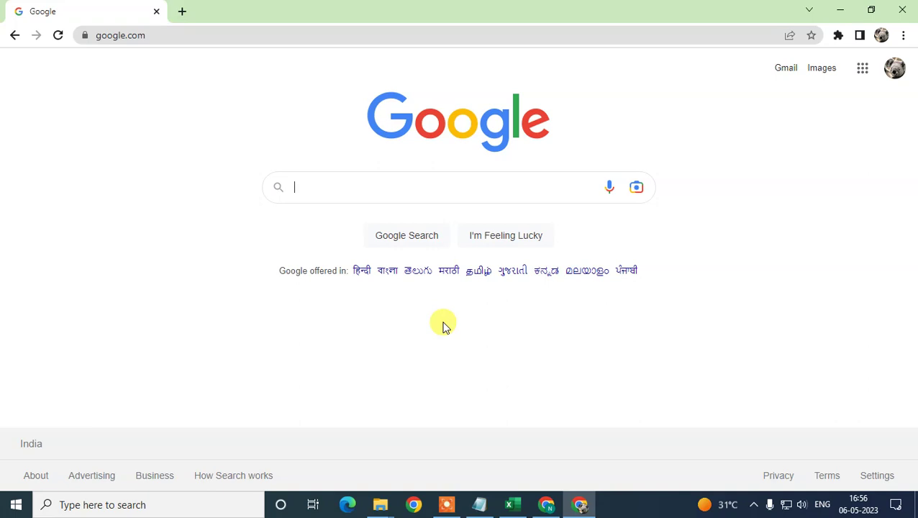
Bring up the page's context menu, then dismiss it
right_click(163, 105)
right_click(117, 145)
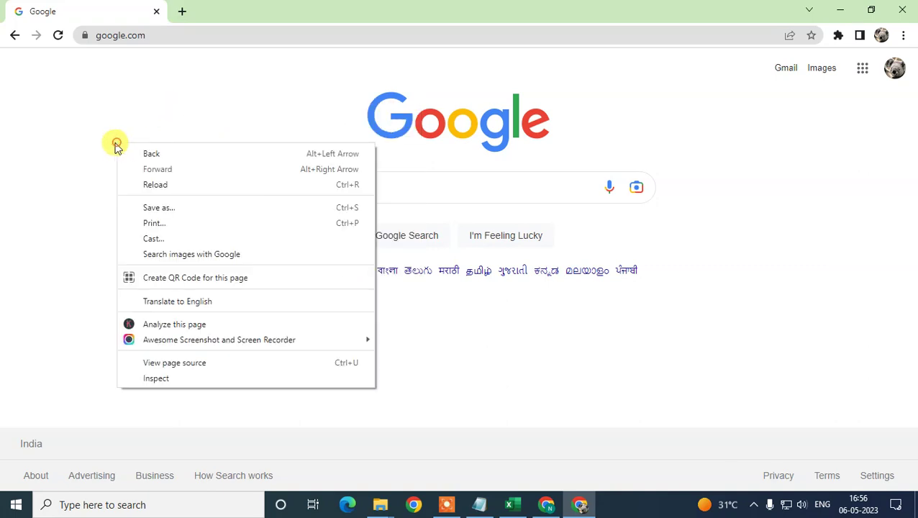
click(261, 114)
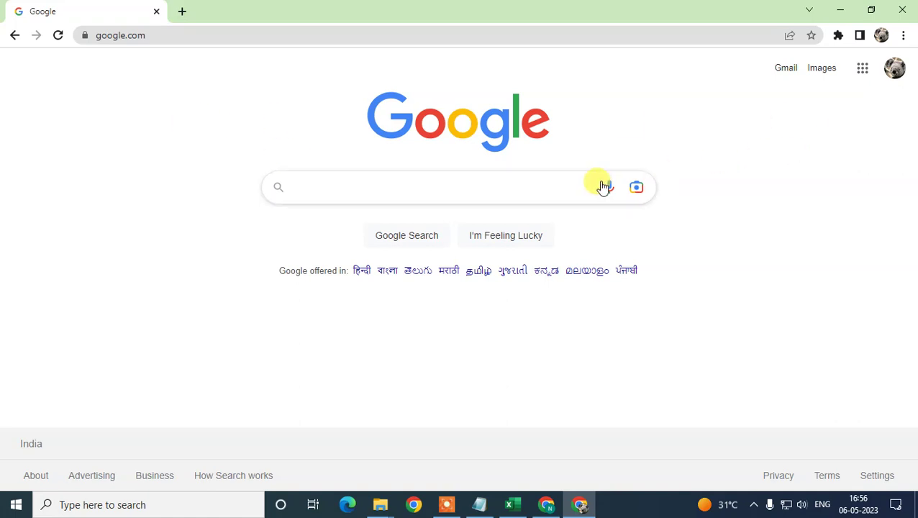
Run the recent 'my business' Google search and scroll the results
click(313, 182)
click(361, 238)
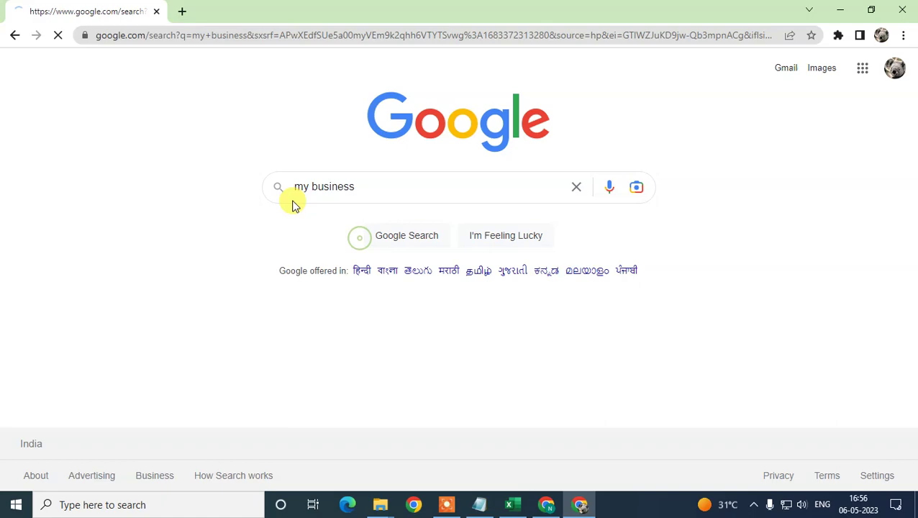
scroll(344, 208, down, 3)
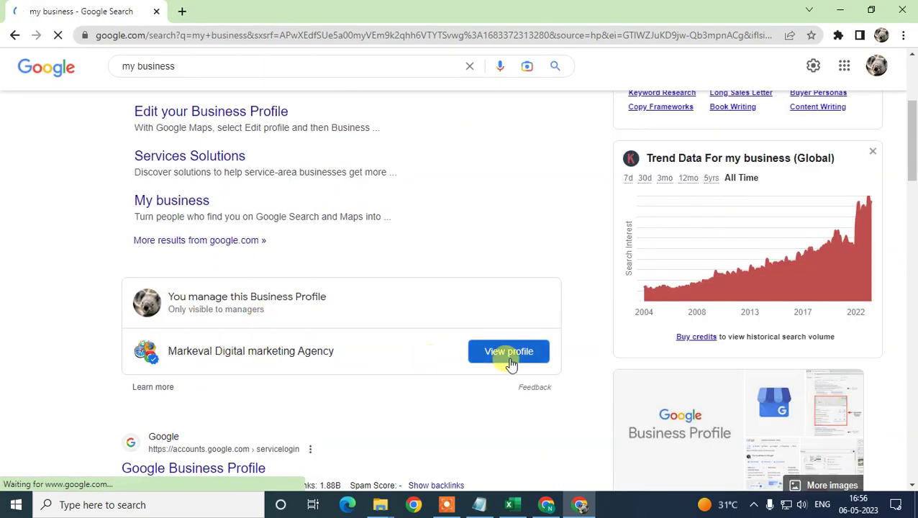
Open the Markeval Digital marketing Agency profile through Business Profile Manager in the Google apps grid
click(845, 68)
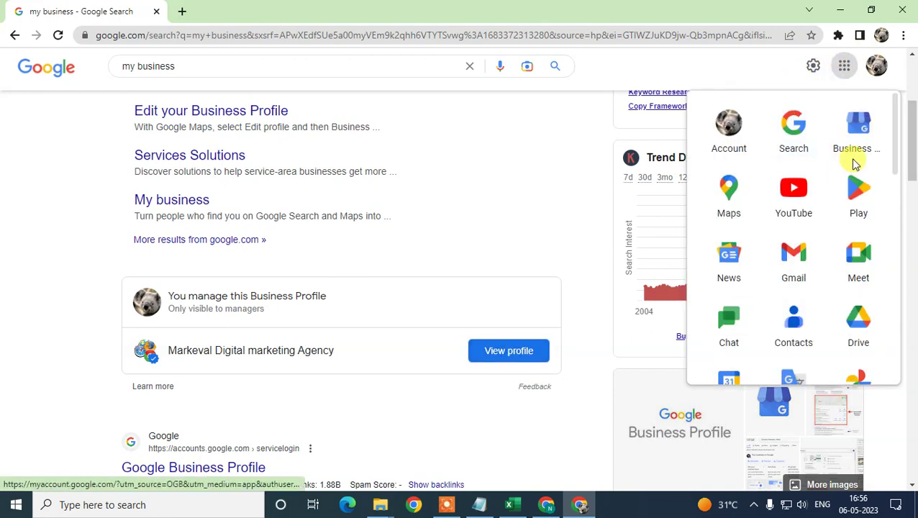
click(863, 134)
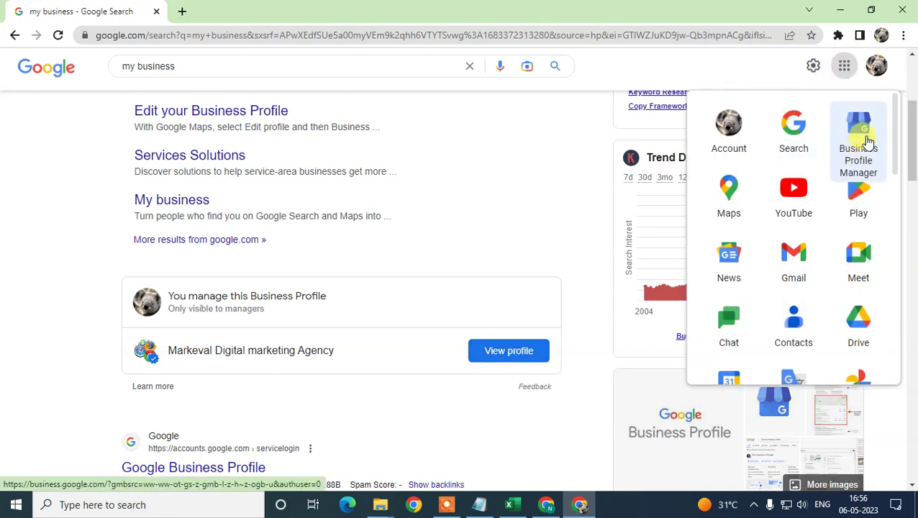
click(498, 349)
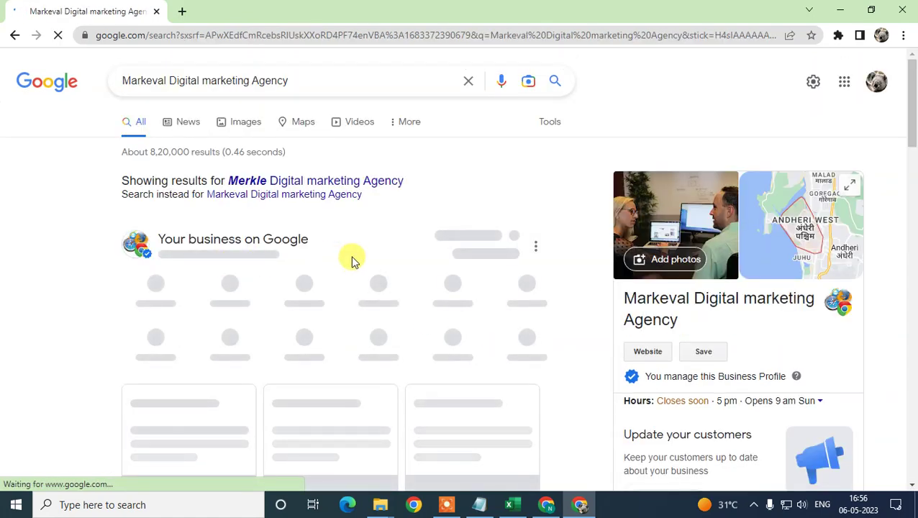
scroll(173, 248, down, 1)
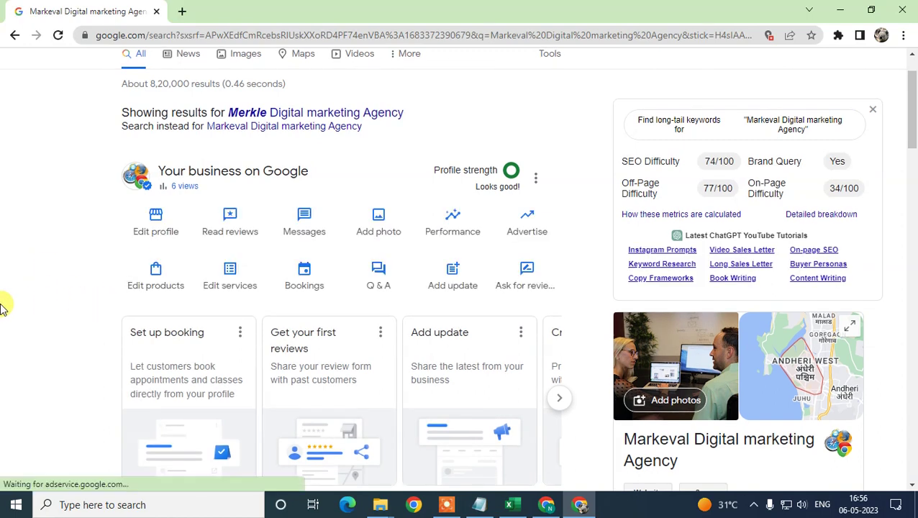
scroll(2, 306, up, 1)
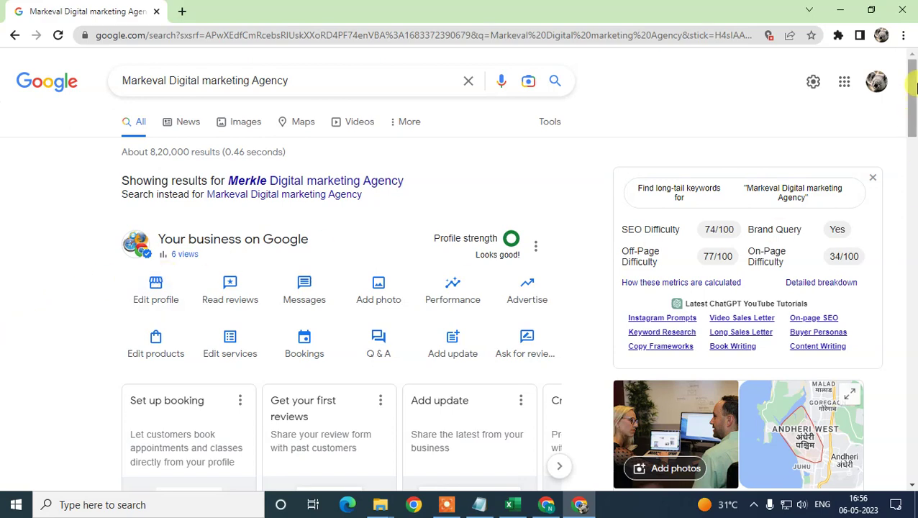
scroll(327, 302, down, 2)
scroll(327, 302, up, 1)
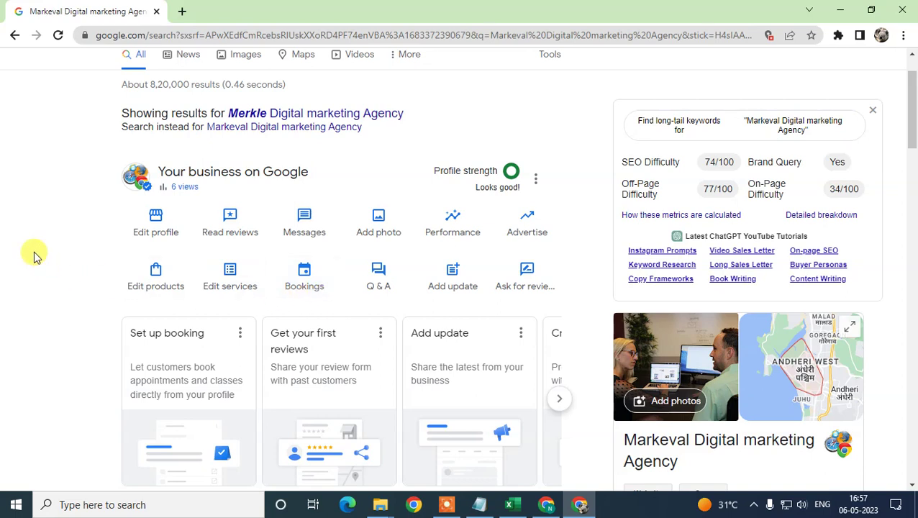
scroll(90, 216, up, 1)
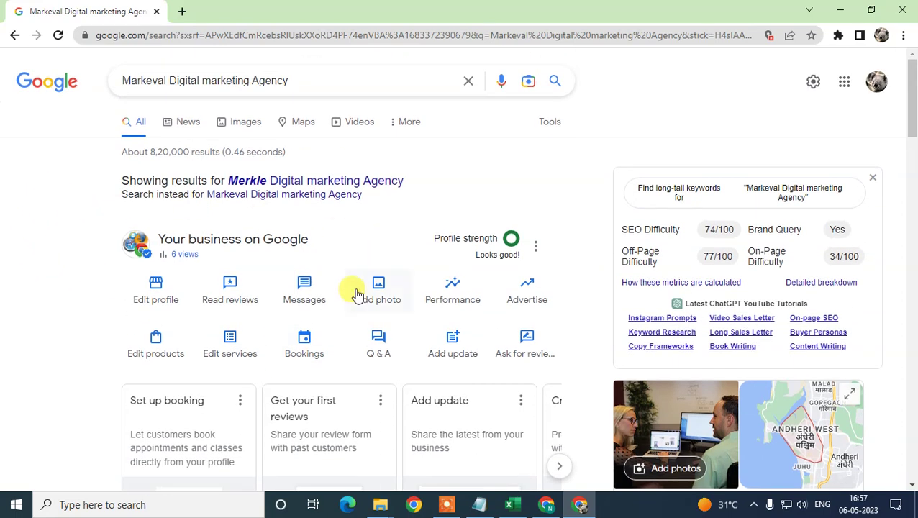
Open Chat settings from the business's Messages window
click(308, 304)
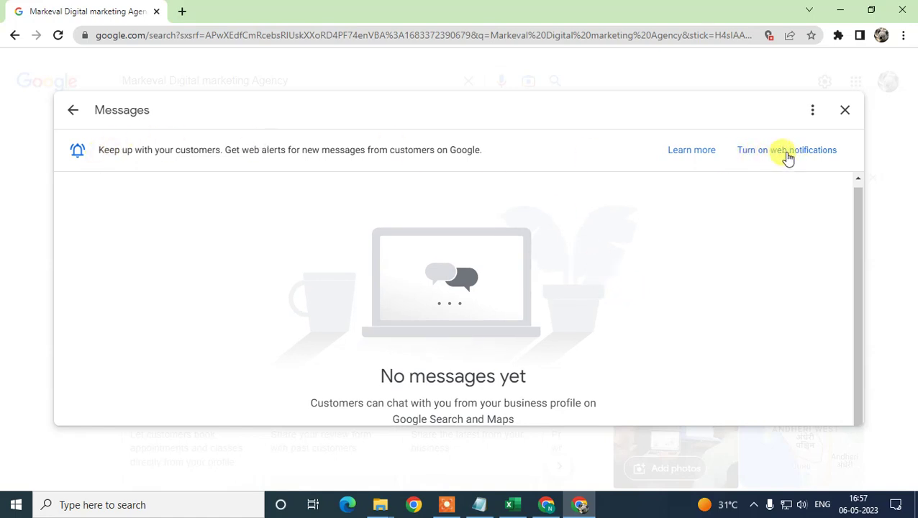
click(814, 110)
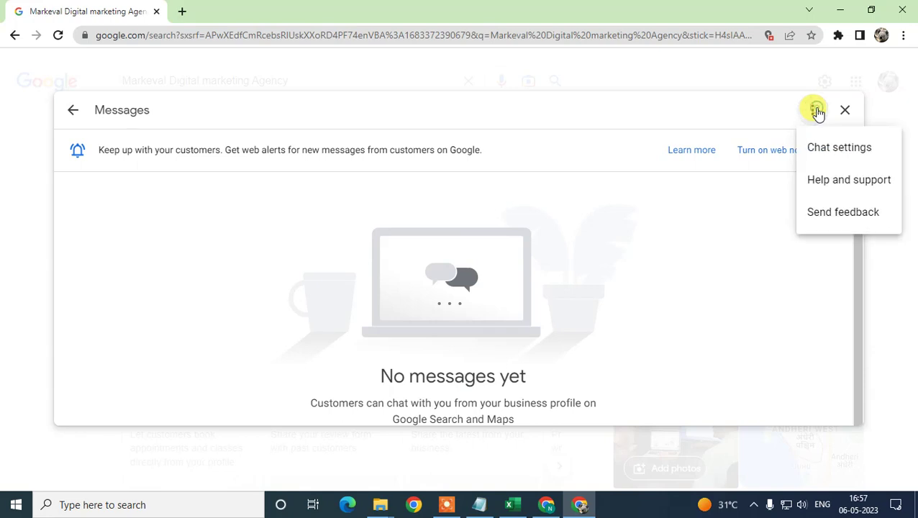
click(854, 149)
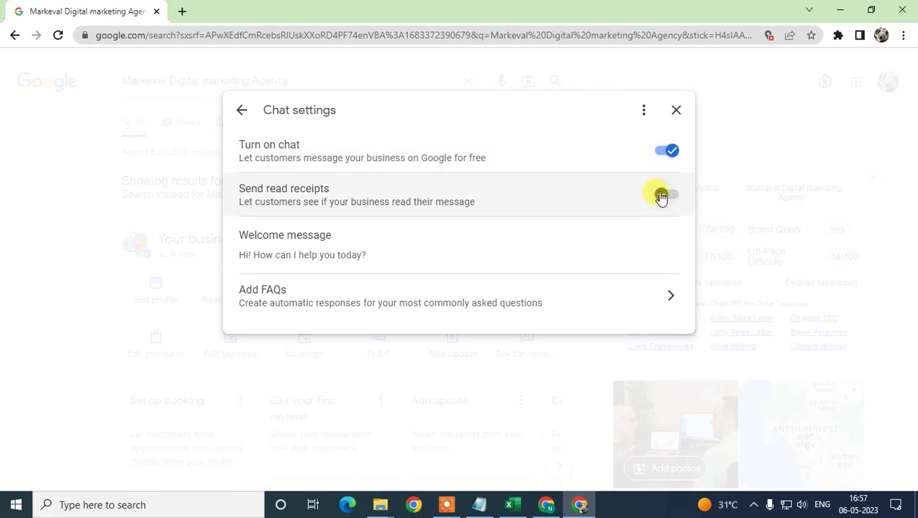
Cancel an edit to the welcome message, switch off Turn on chat, and close the messages window
click(346, 239)
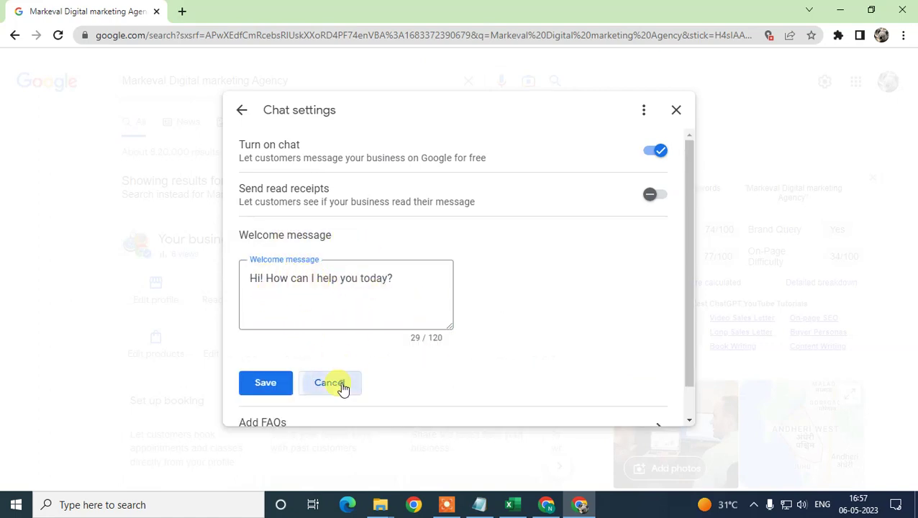
click(340, 383)
click(662, 151)
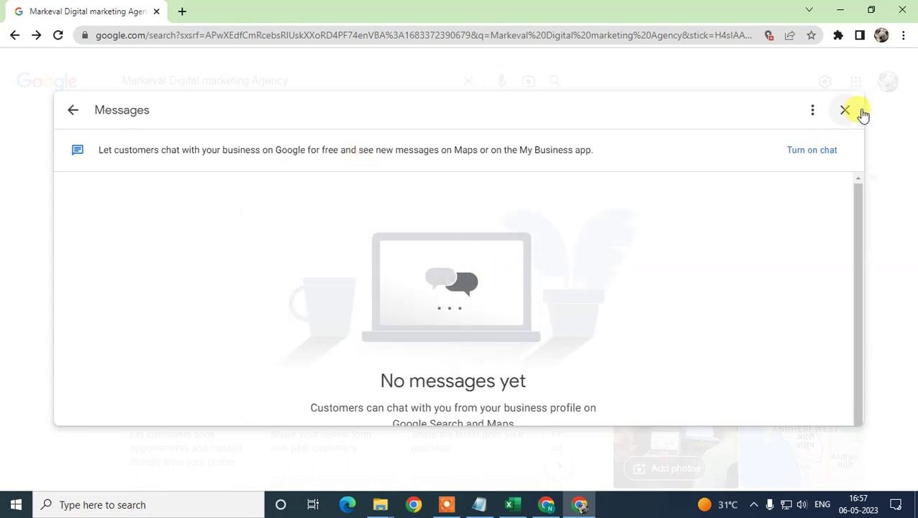
click(843, 111)
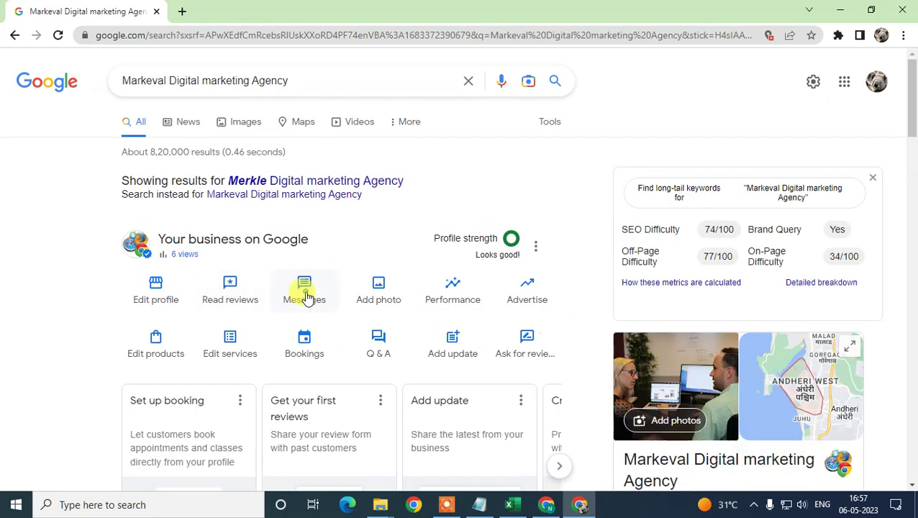
Switch Turn on chat back on in Chat settings, then close Messages, confirming with OK
click(305, 295)
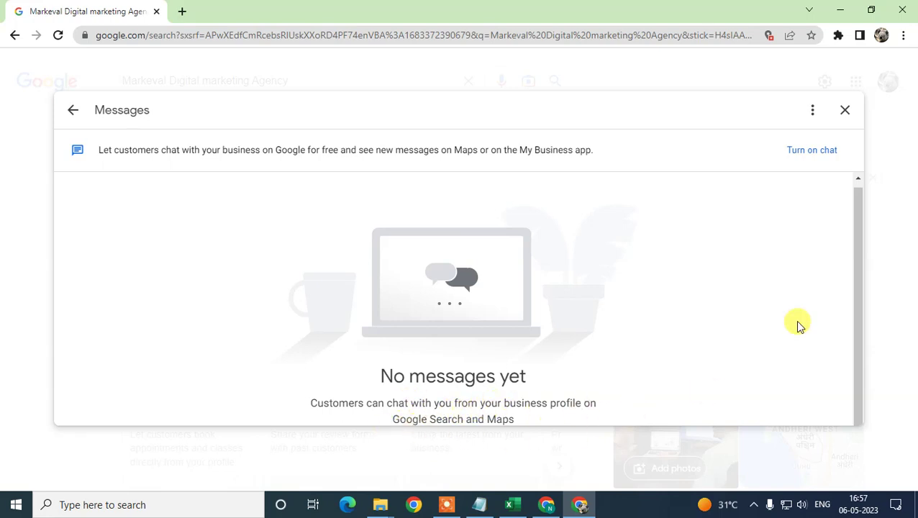
click(812, 112)
click(826, 154)
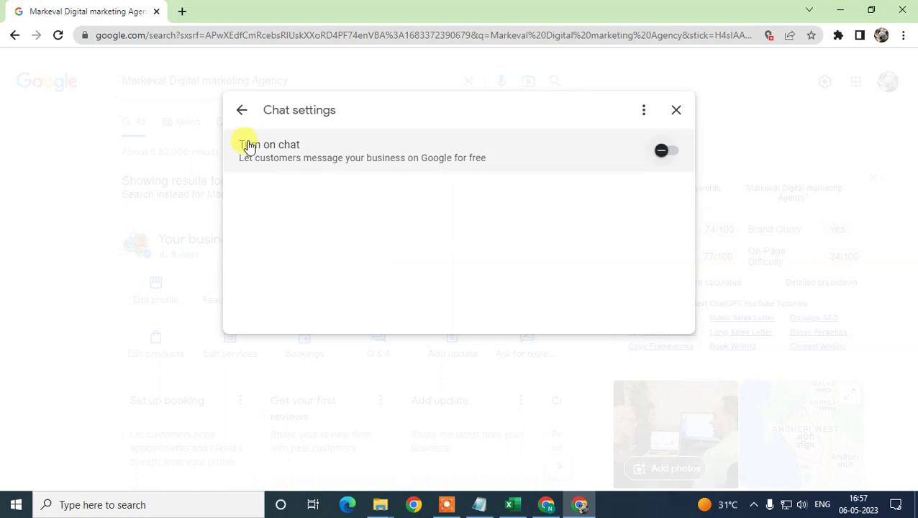
click(665, 152)
click(679, 108)
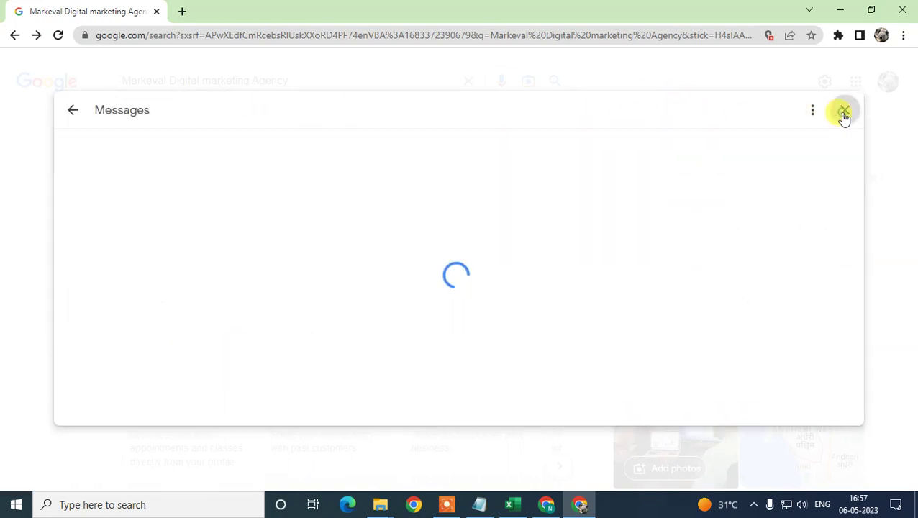
click(843, 113)
click(552, 305)
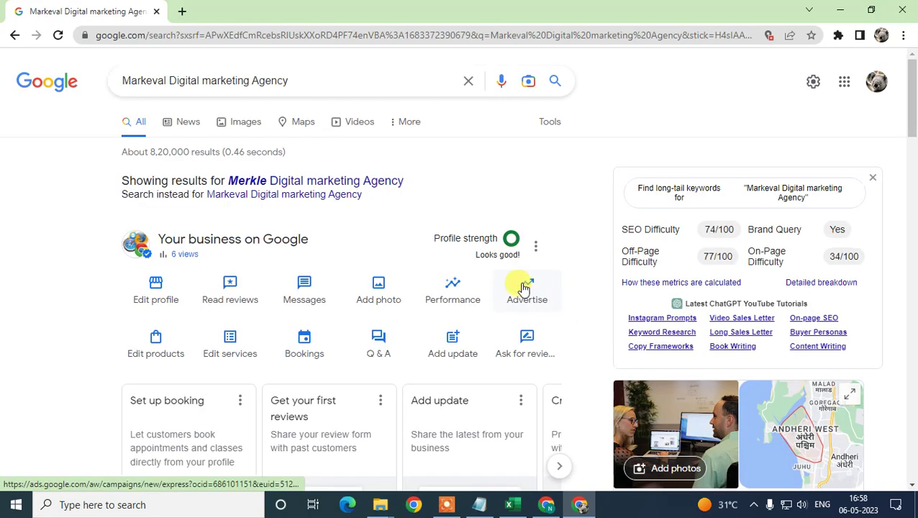
Open the business's Messages window, which shows 'No messages yet'
click(306, 300)
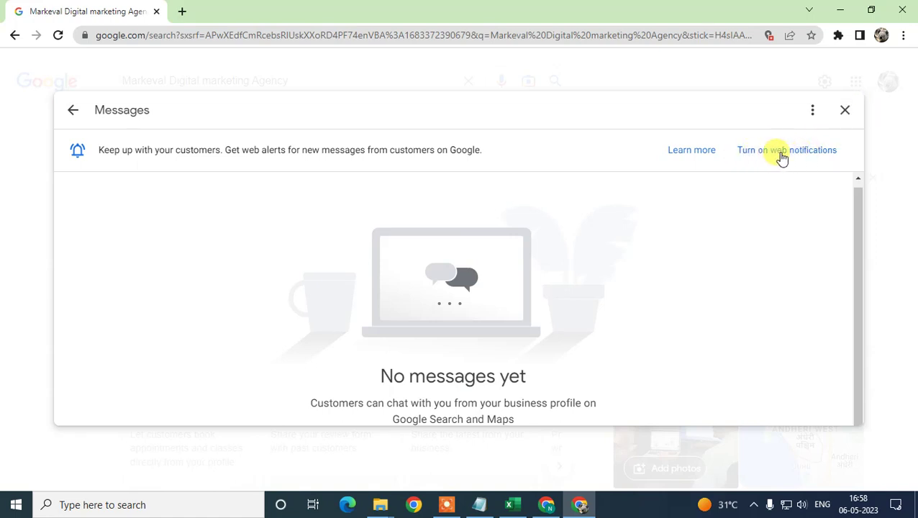
Verify chat is on with welcome message 'Hi! How can I help you today?', then close Messages
click(812, 110)
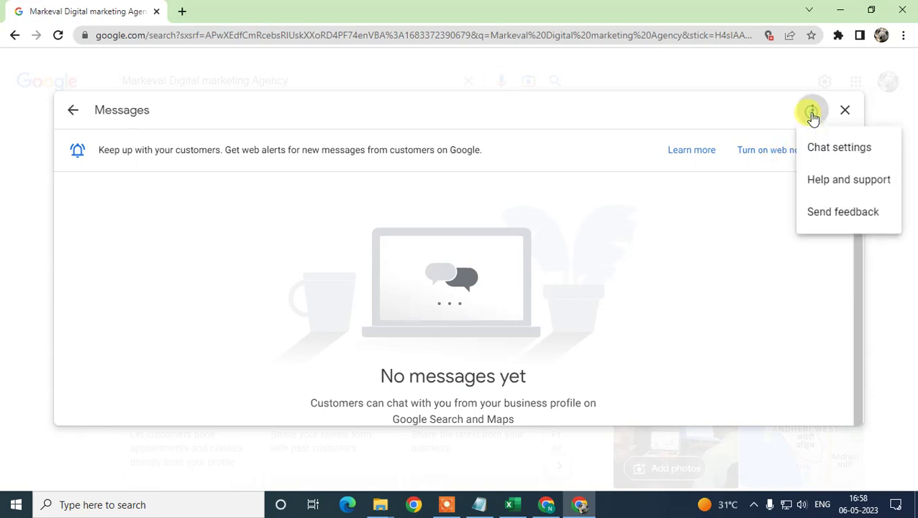
click(840, 149)
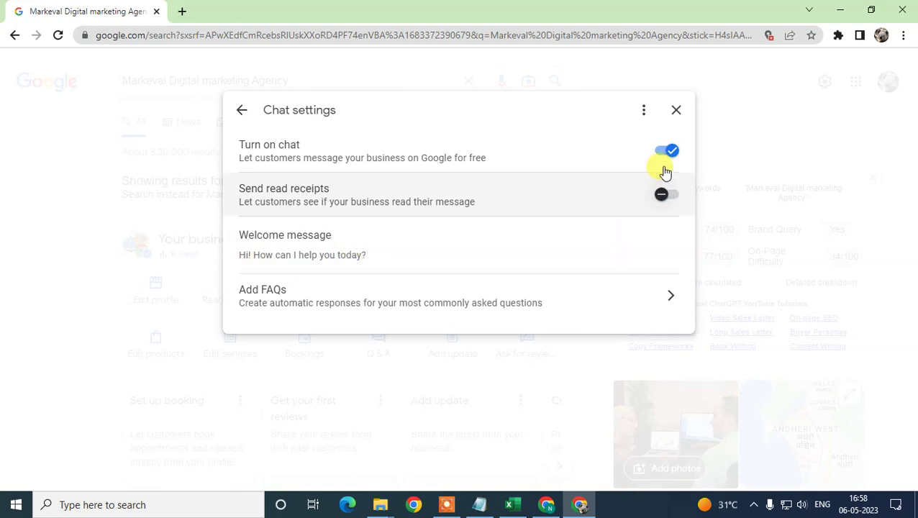
click(644, 110)
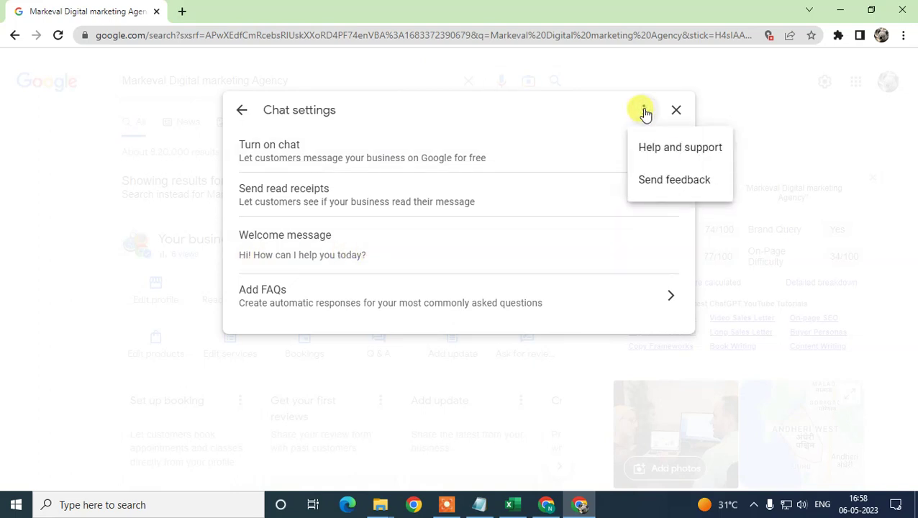
click(539, 120)
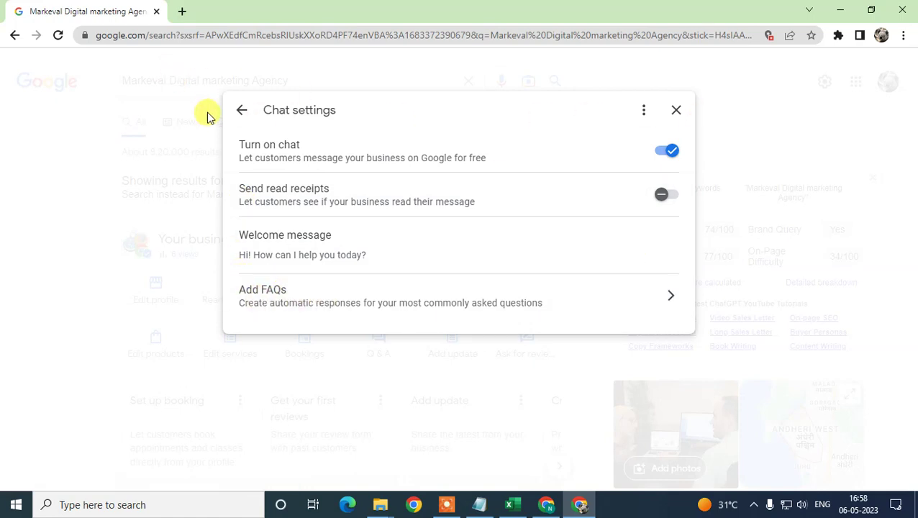
click(234, 112)
click(842, 113)
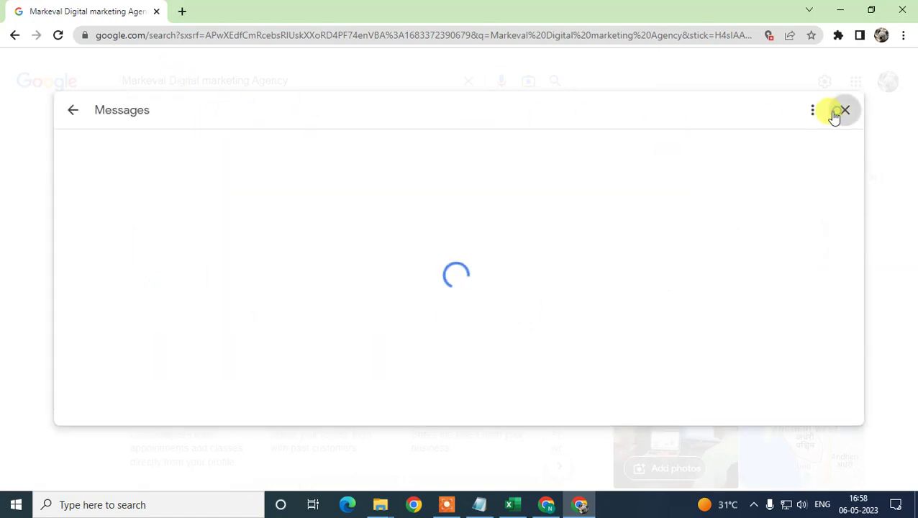
click(574, 309)
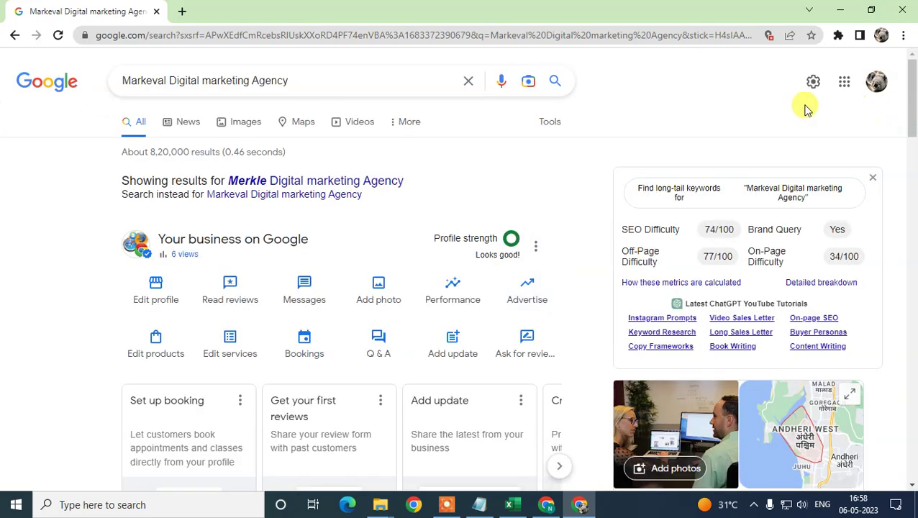